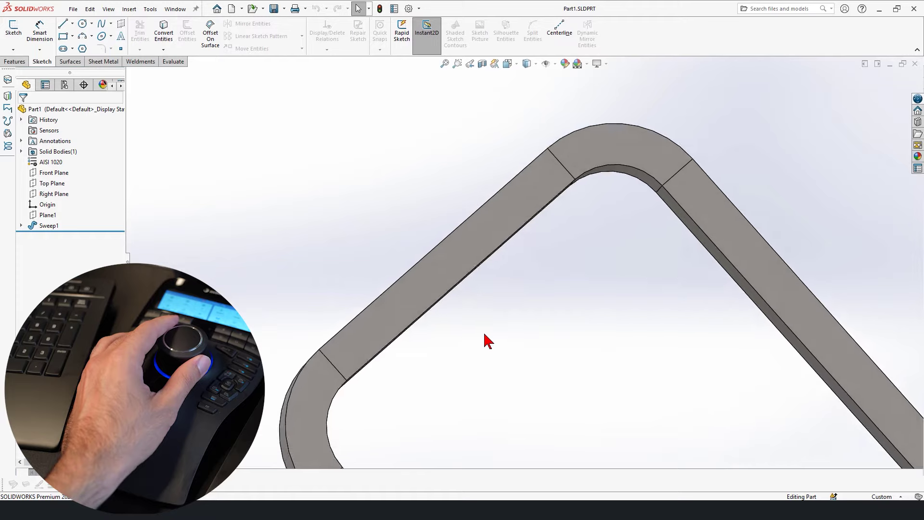
Start a sketch on the frame's straight face and draw a corner rectangle.
click(499, 235)
click(528, 206)
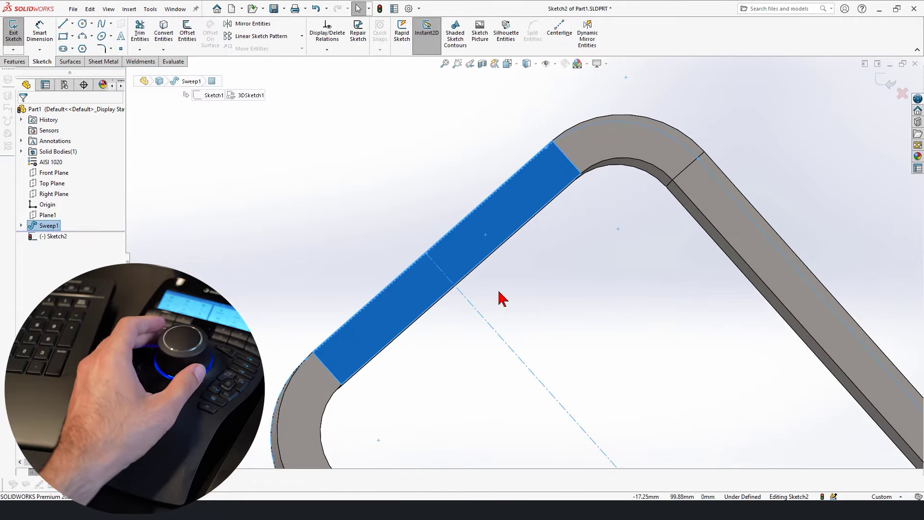
key(r)
click(433, 208)
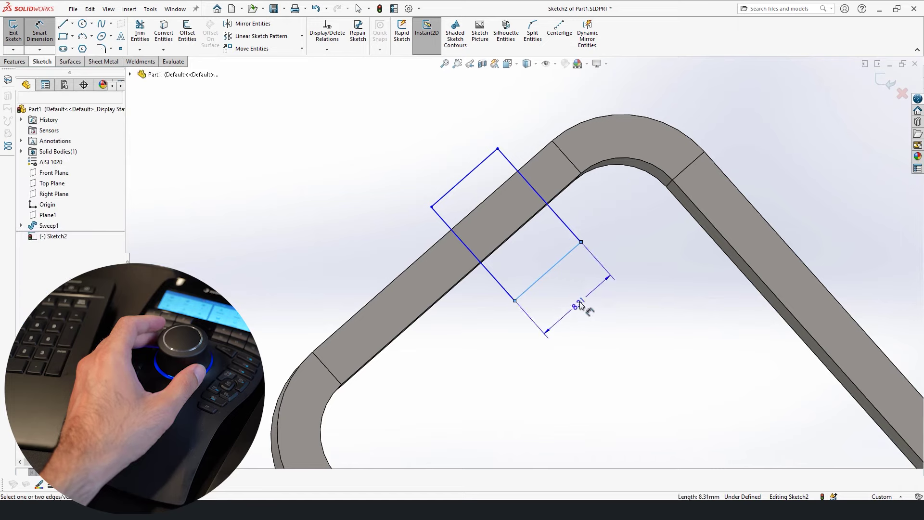
Dimension the rectangle's sides to 12 mm and 15 mm.
click(582, 310)
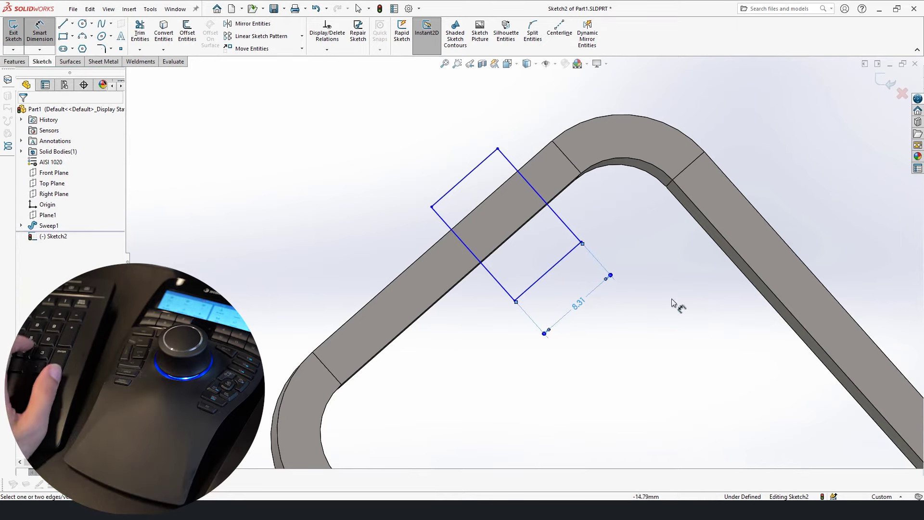
double_click(577, 304)
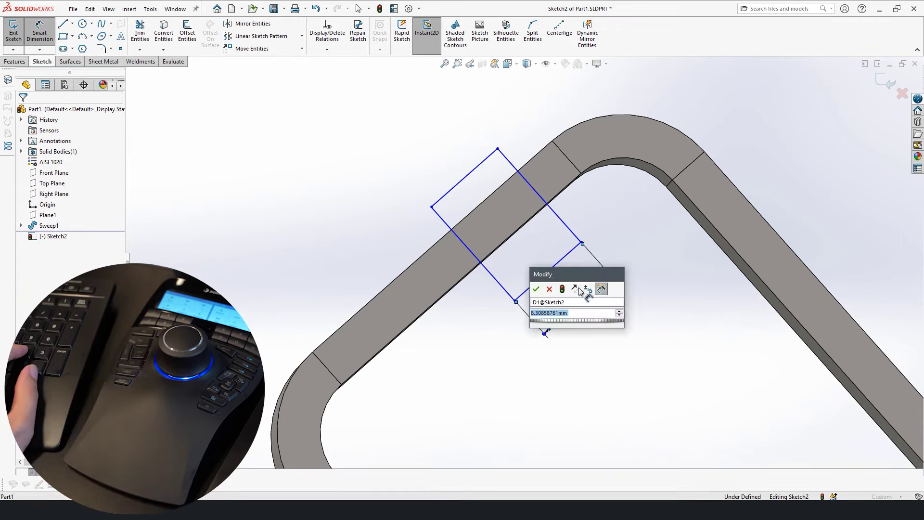
text(12)
key(Return)
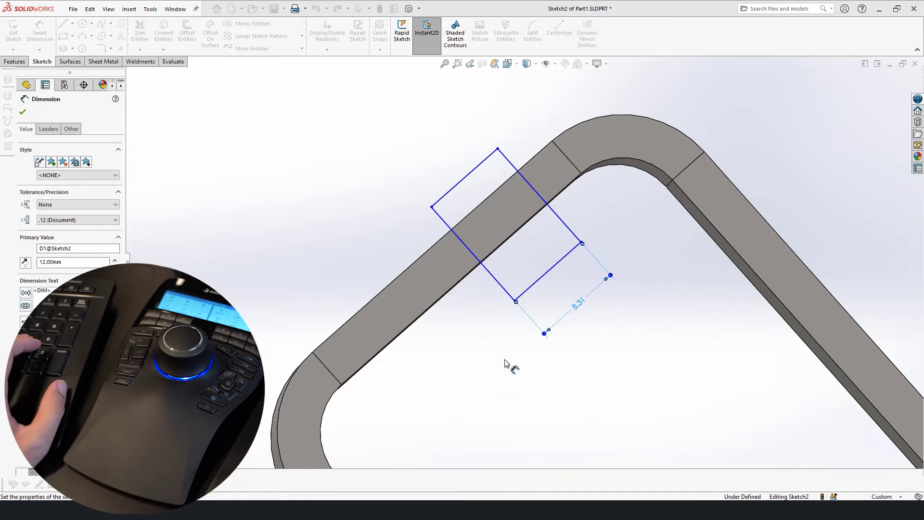
click(497, 285)
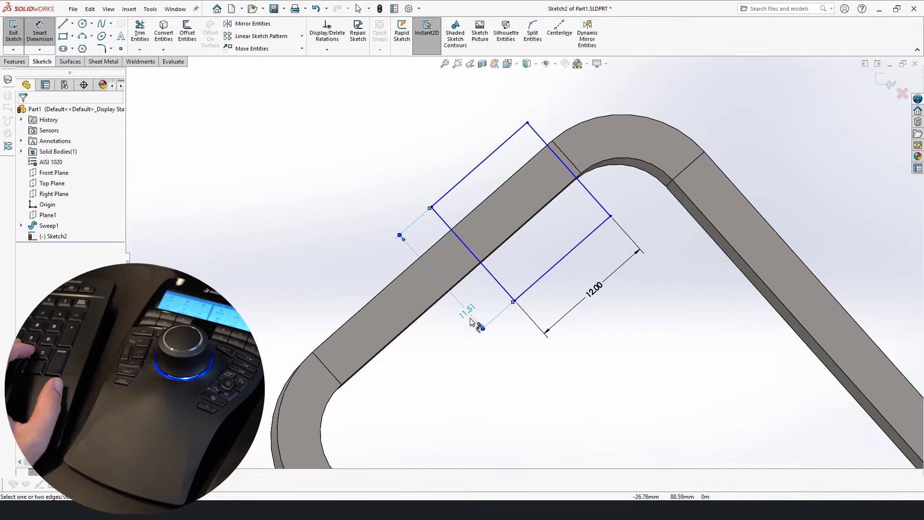
click(467, 311)
text(15)
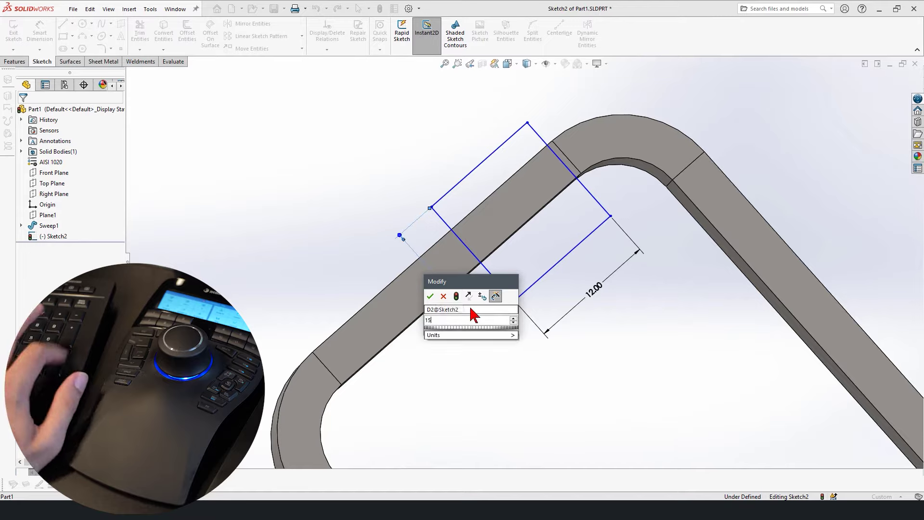
key(Return)
text(55)
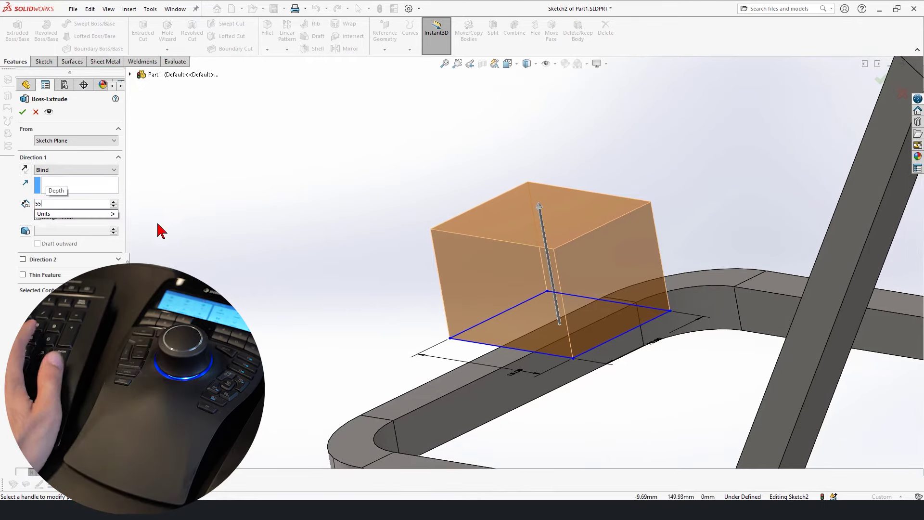
Enter a 55 mm Blind depth for the rectangle's boss extrusion.
key(Return)
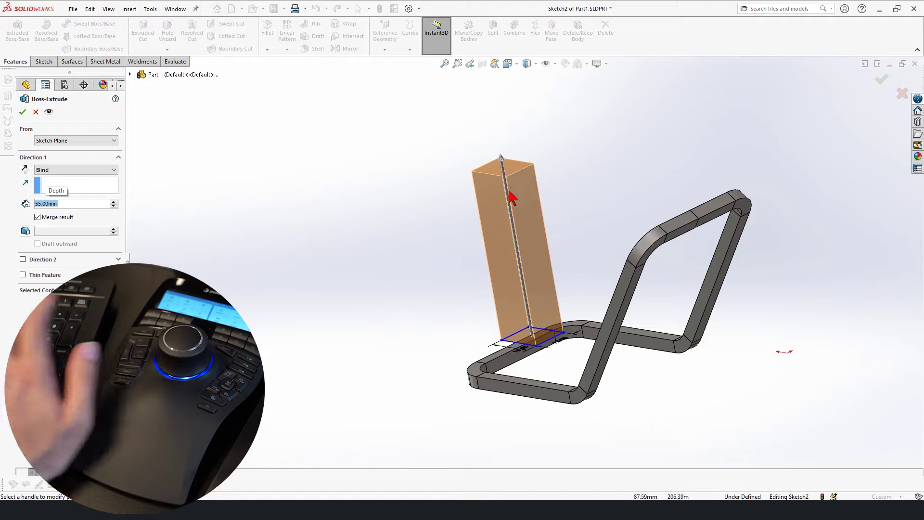